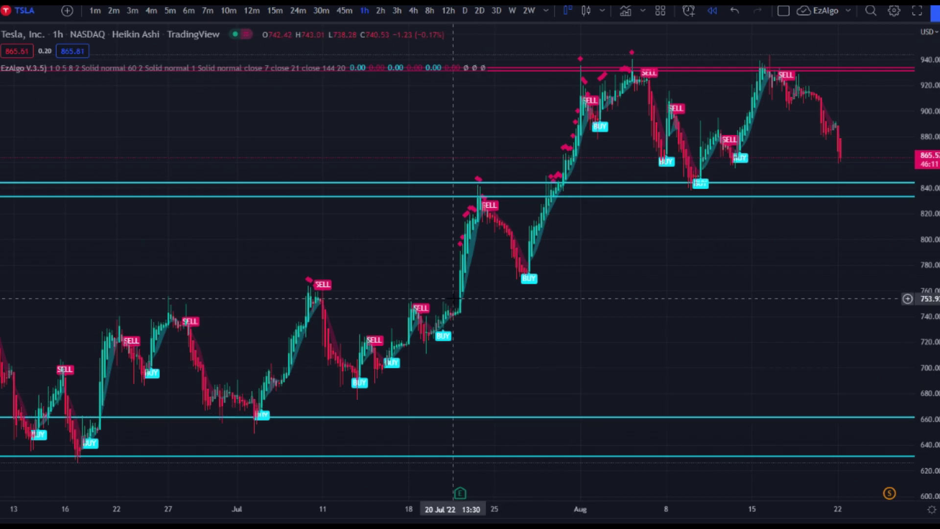
# Step: Open the EzAlgo indicator settings and move the dialog left to uncover the chart
pyautogui.moveTo(194, 68)
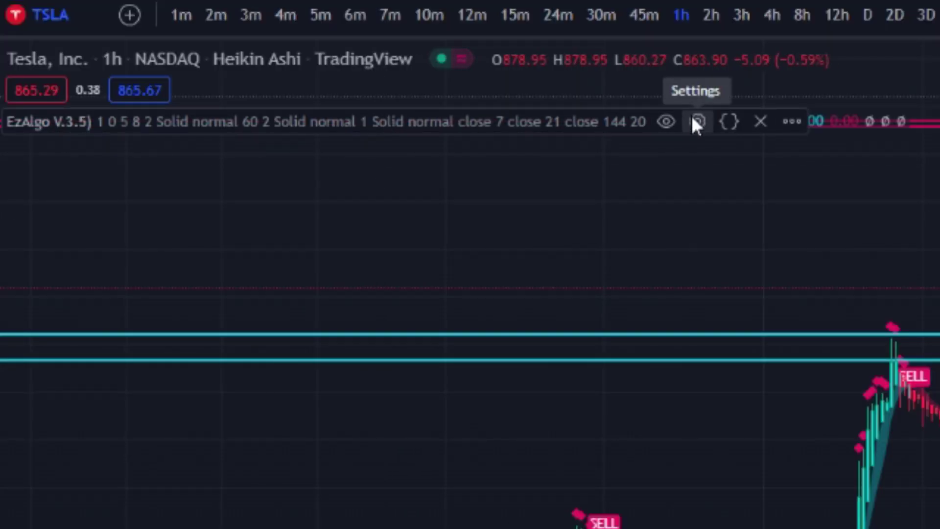
pyautogui.click(697, 121)
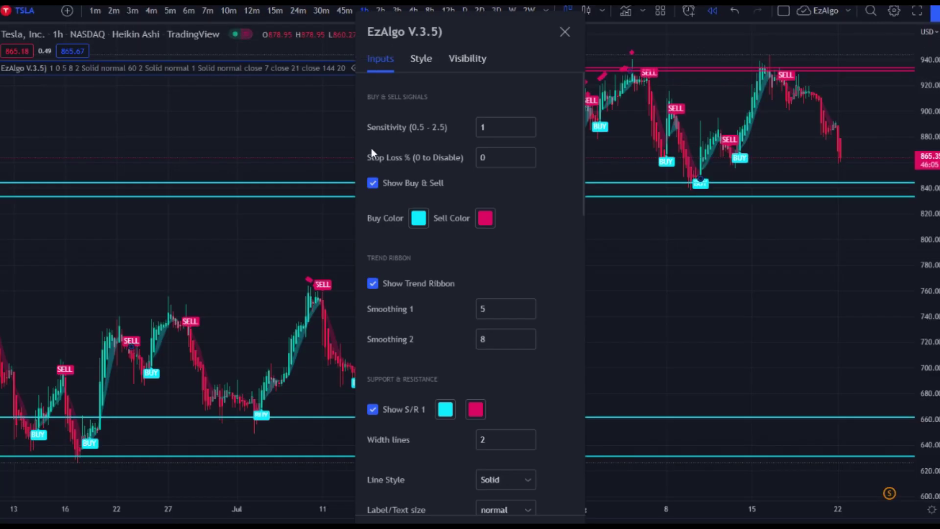
pyautogui.moveTo(480, 29); pyautogui.dragTo(498, 44)
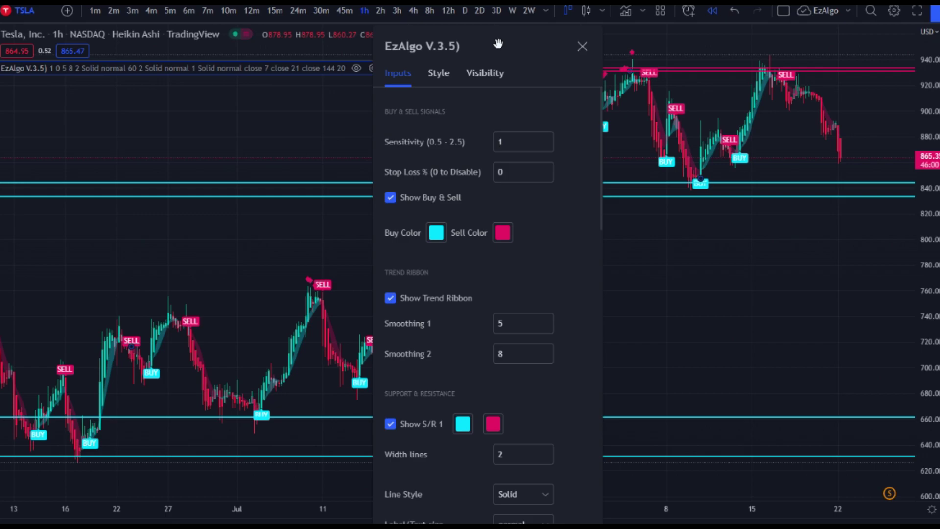
pyautogui.moveTo(497, 44); pyautogui.dragTo(206, 45)
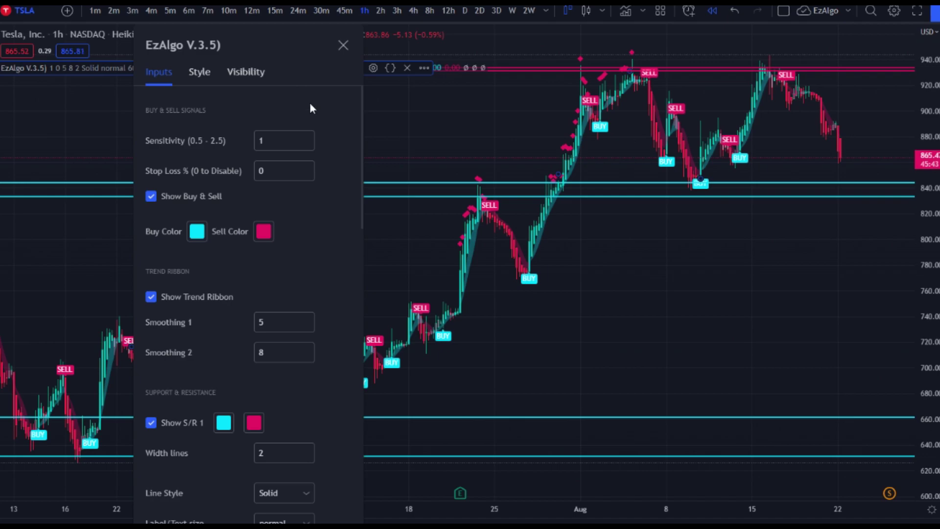
# Step: Raise EzAlgo Sensitivity to 1.5, then step it back down to 1
pyautogui.scroll(4, 308, 138)
pyautogui.scroll(1, 314, 140)
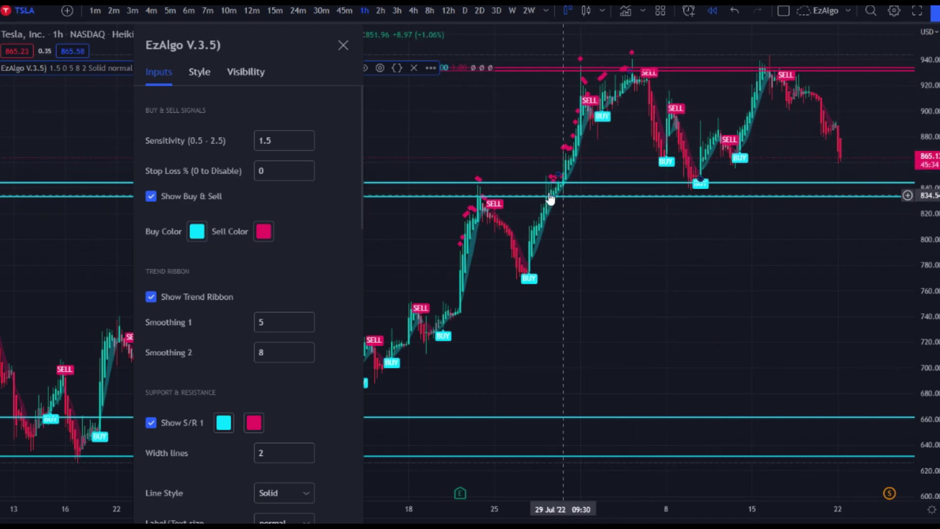
pyautogui.click(308, 145)
pyautogui.click(308, 145)
pyautogui.click(309, 146)
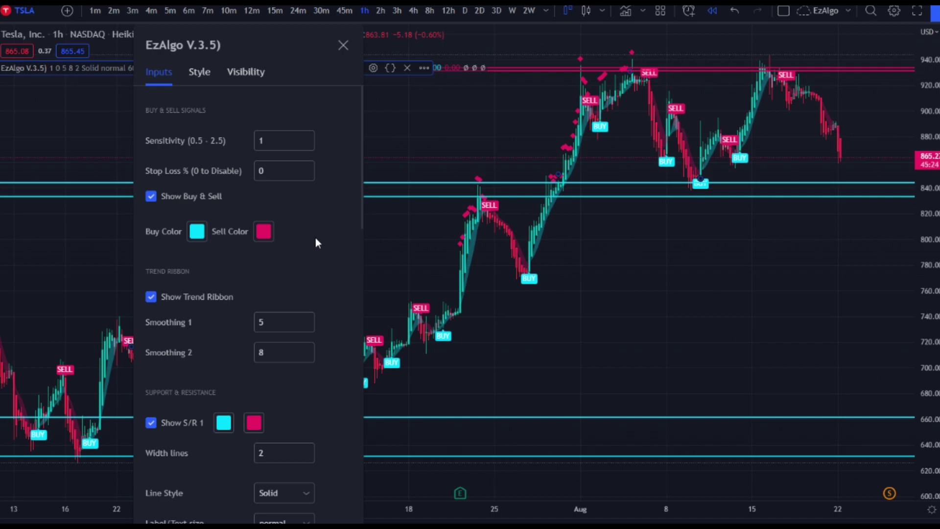
# Step: Scroll through the remaining EzAlgo V.3.5 inputs, then close its settings with Esc
pyautogui.scroll(-4, 317, 230)
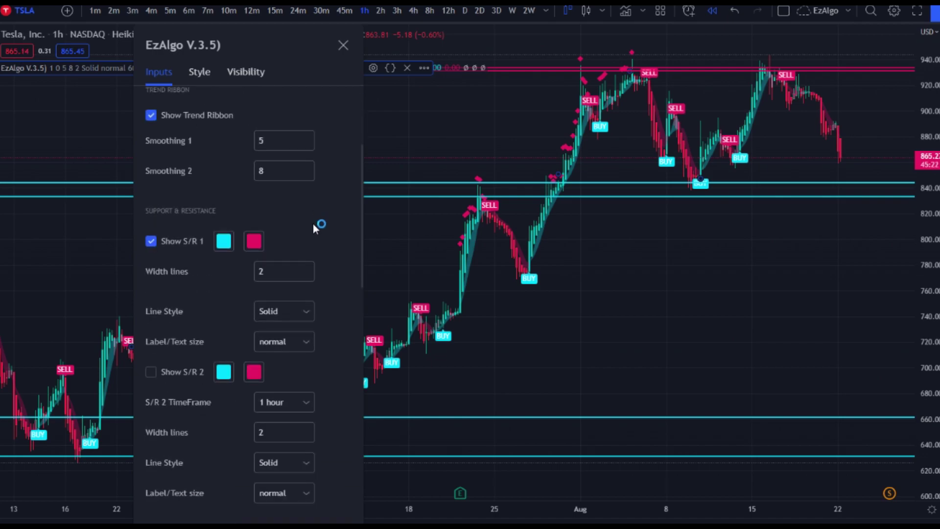
pyautogui.scroll(-3, 313, 193)
pyautogui.scroll(2, 312, 194)
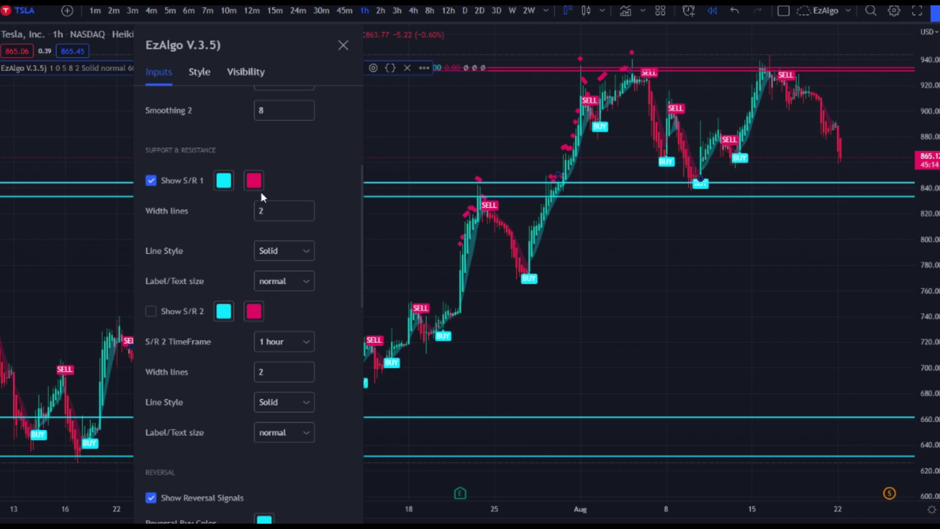
pyautogui.scroll(-4, 262, 196)
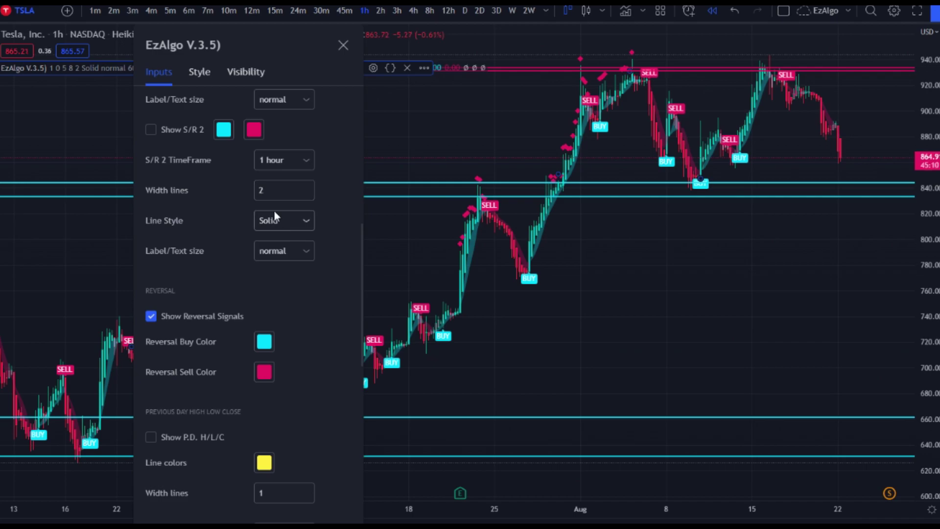
pyautogui.scroll(-10, 276, 216)
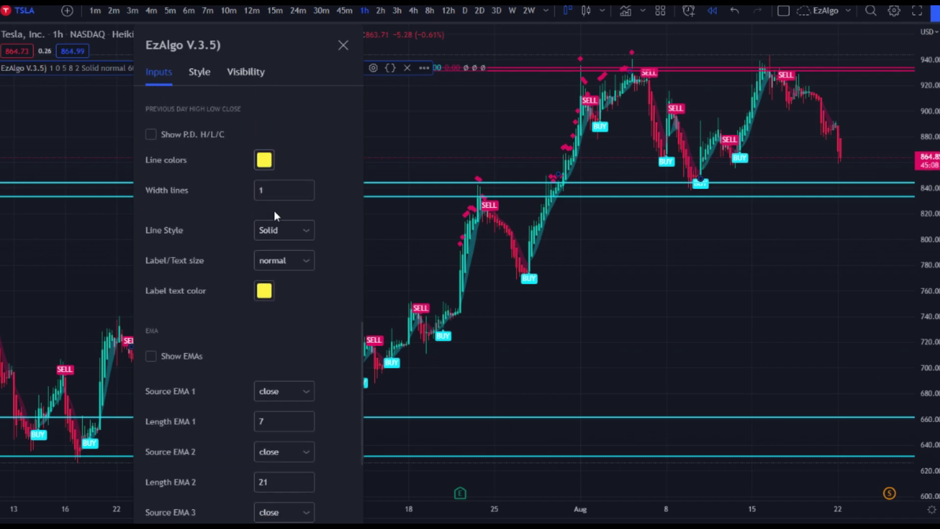
pyautogui.press('Escape')
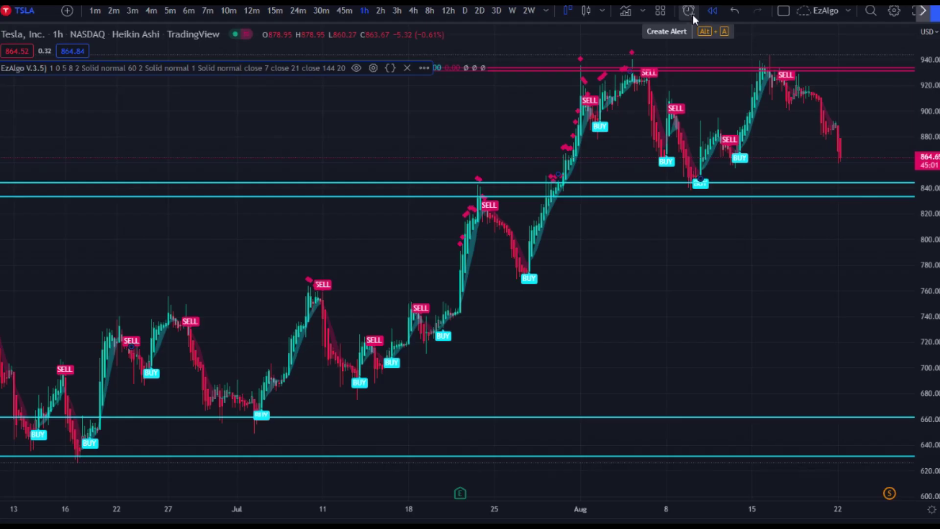
# Step: Create a TSLA 1h alert using EzAlgo V.3.5 as the condition source, showing its signal types
pyautogui.click(692, 14)
pyautogui.click(477, 83)
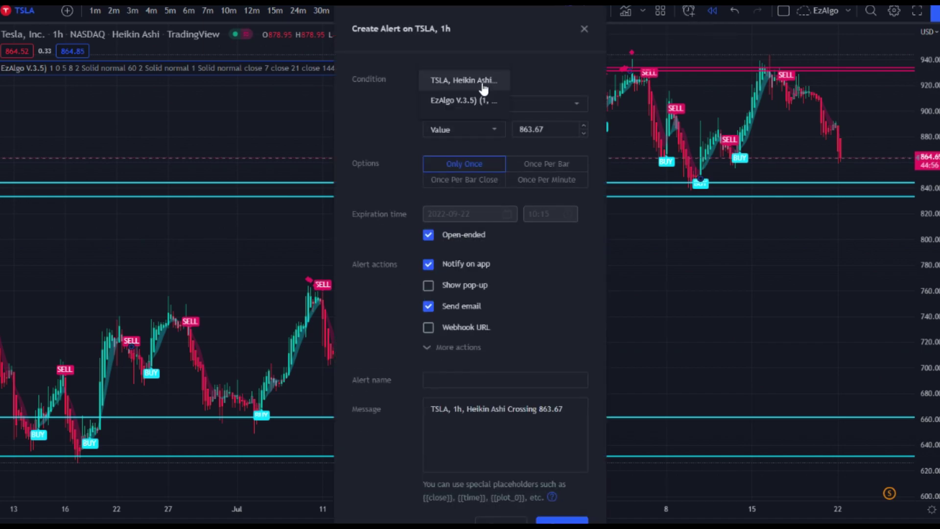
pyautogui.click(473, 100)
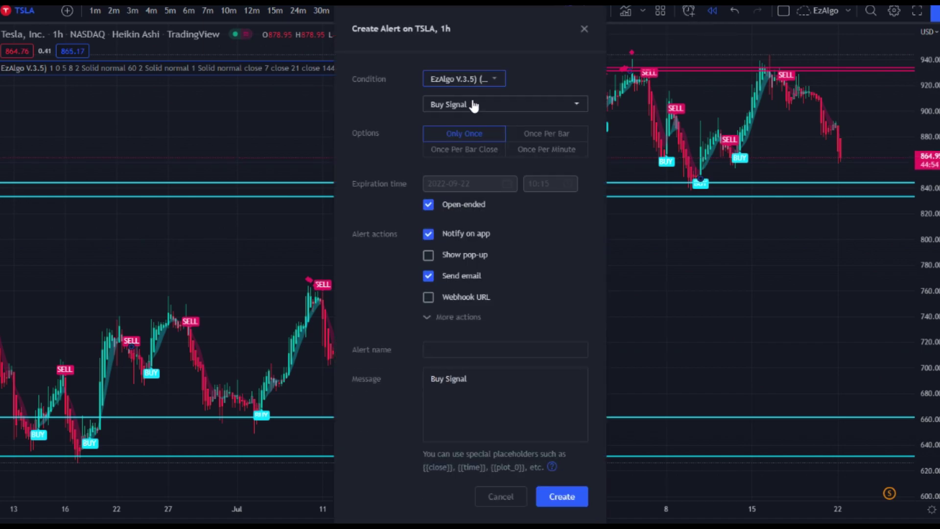
pyautogui.click(491, 81)
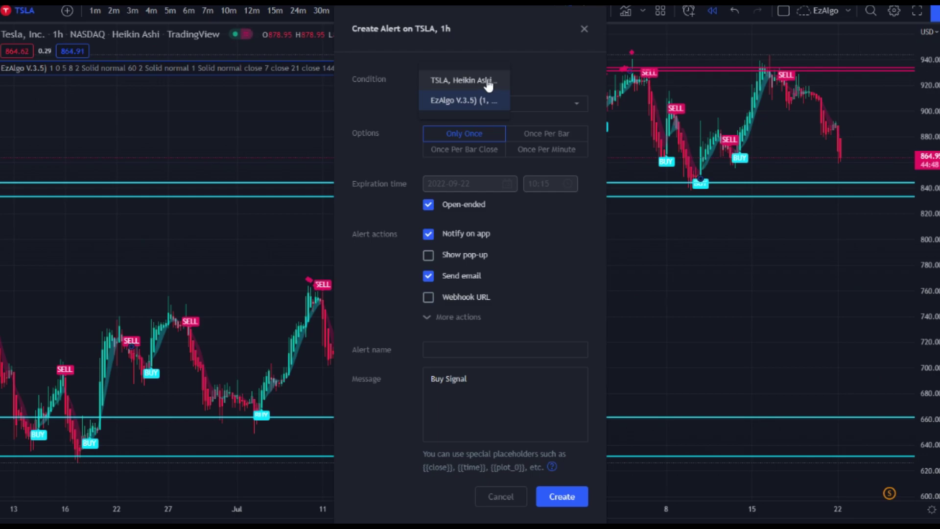
pyautogui.click(464, 100)
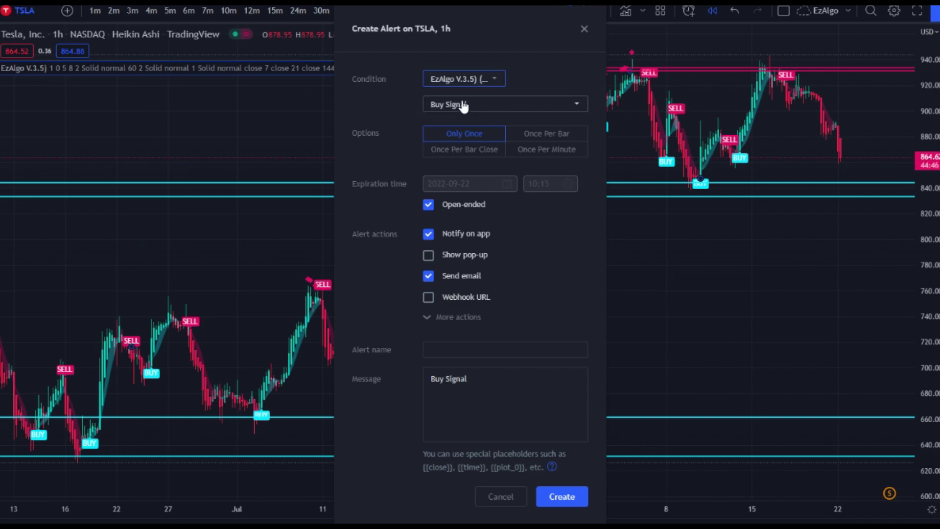
pyautogui.click(518, 108)
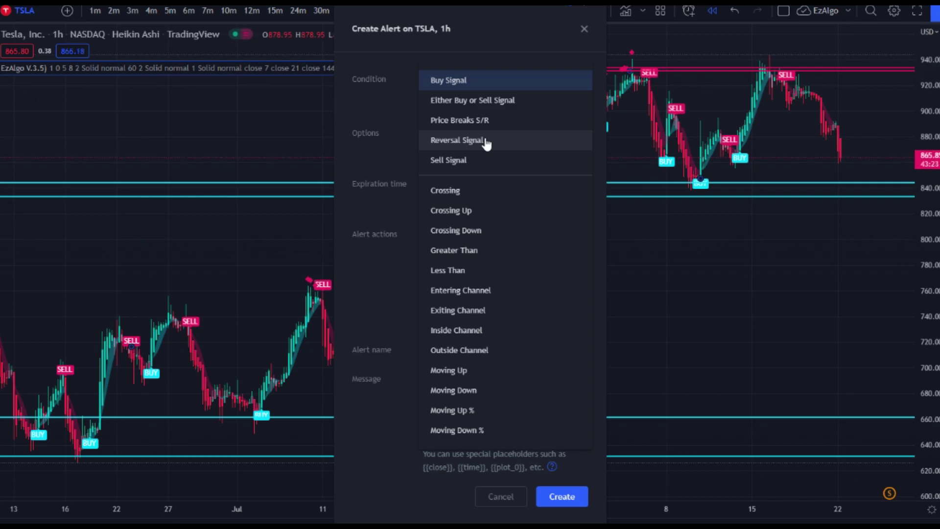
# Step: Keep Buy Signal, set the alert to Once Per Bar Close, and name it 'TSL'
pyautogui.press('Escape')
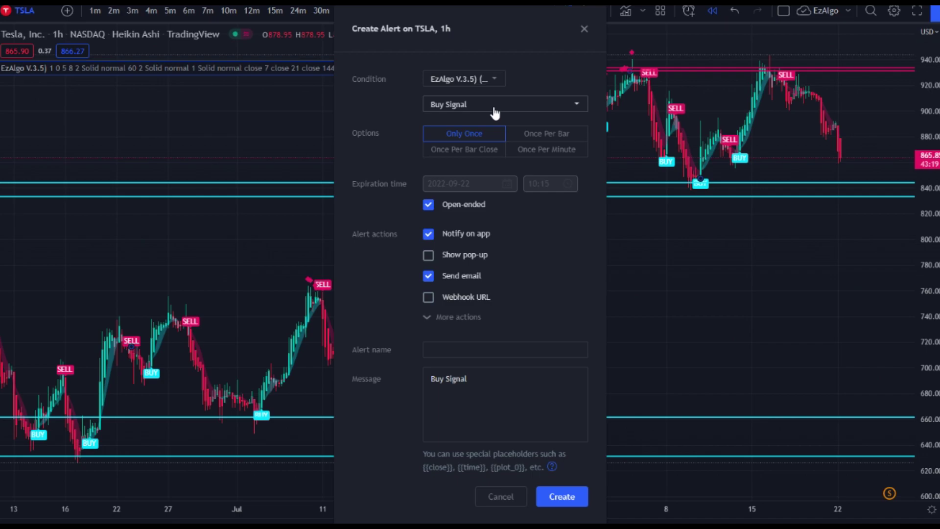
pyautogui.click(490, 153)
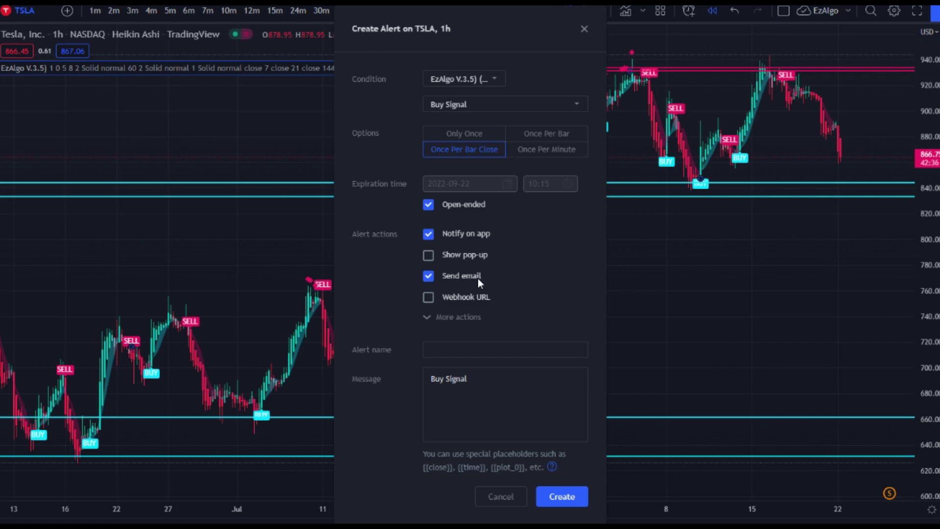
pyautogui.click(484, 349)
pyautogui.write('TSL')
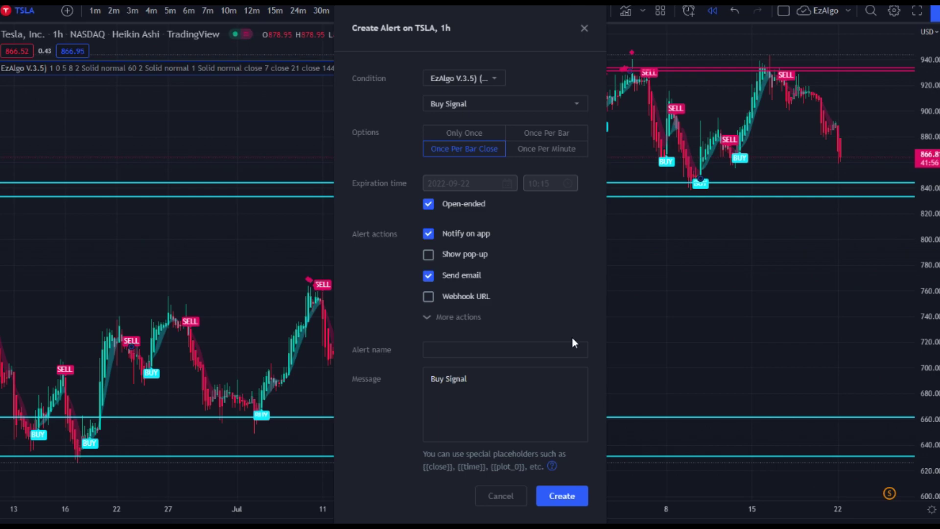
# Step: Close the alert form and switch the TSLA chart to 15-minute bars
pyautogui.click(584, 29)
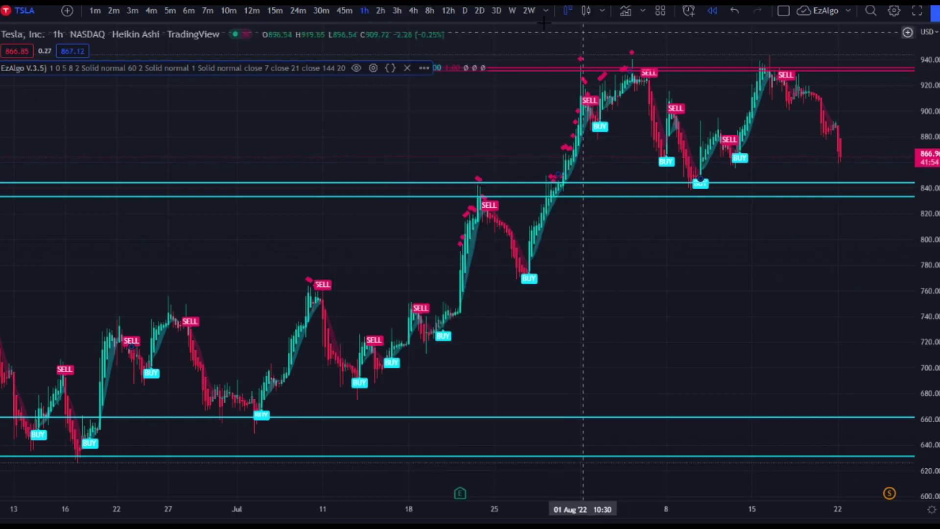
pyautogui.click(275, 11)
pyautogui.scroll(-3, 637, 303)
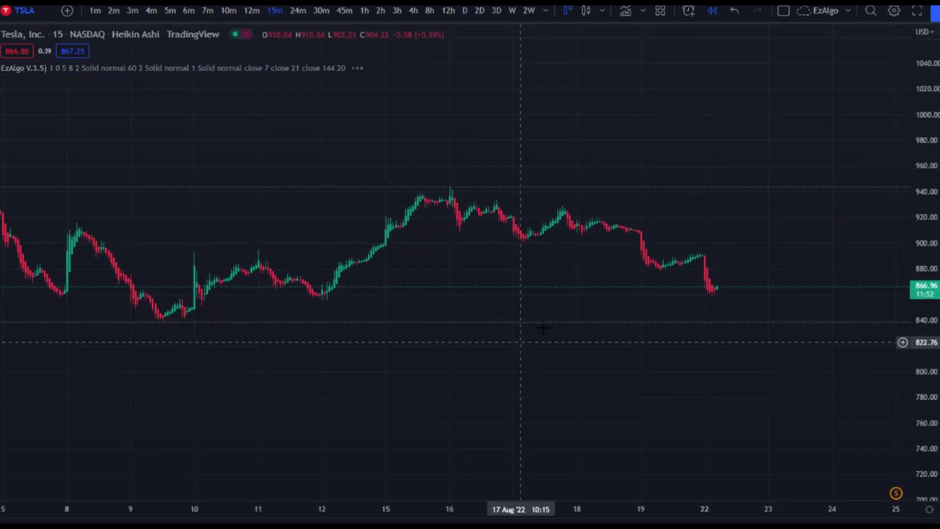
pyautogui.scroll(3, 792, 287)
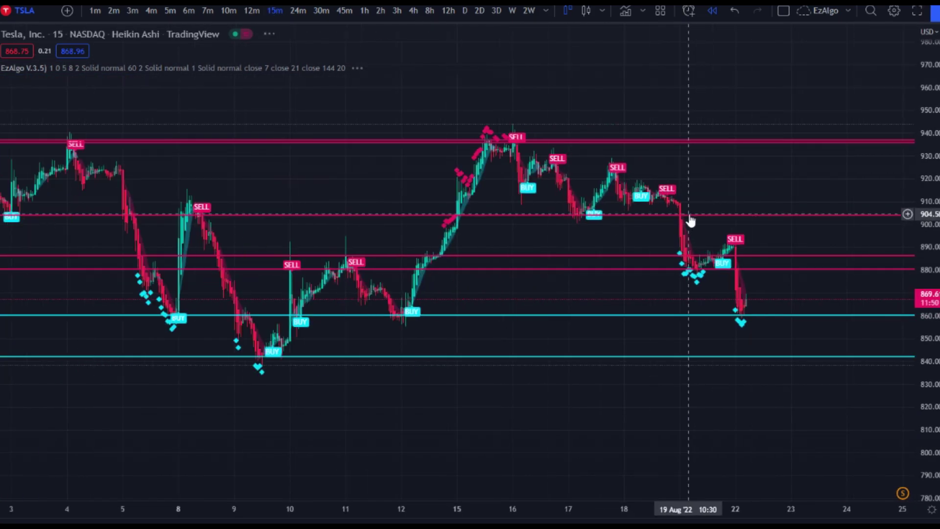
# Step: Start a new 15m alert keeping EzAlgo Buy Signal as the condition
pyautogui.click(689, 10)
pyautogui.click(470, 82)
pyautogui.click(376, 119)
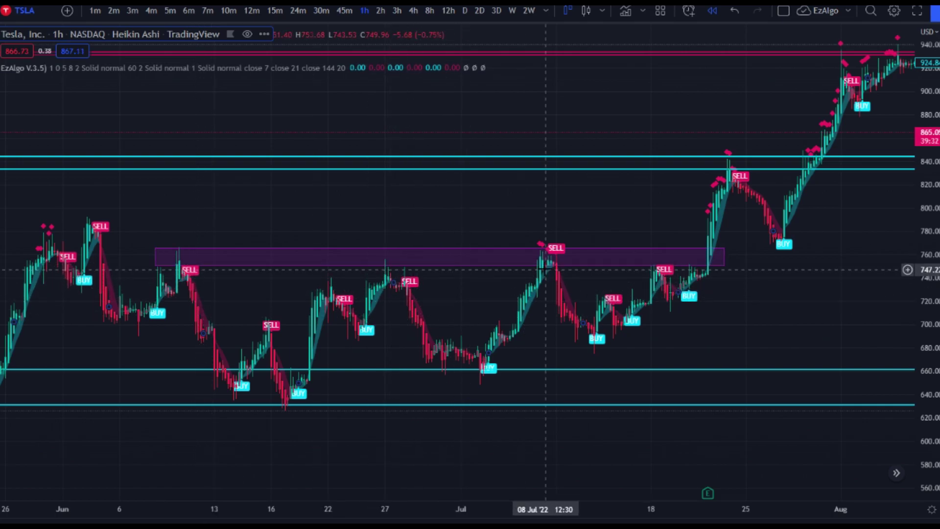
# Step: Extend the purple zone's right edge to 1 August, spanning 750.34–765.92, then pan the chart
pyautogui.scroll(3, 546, 276)
pyautogui.scroll(-2, 455, 284)
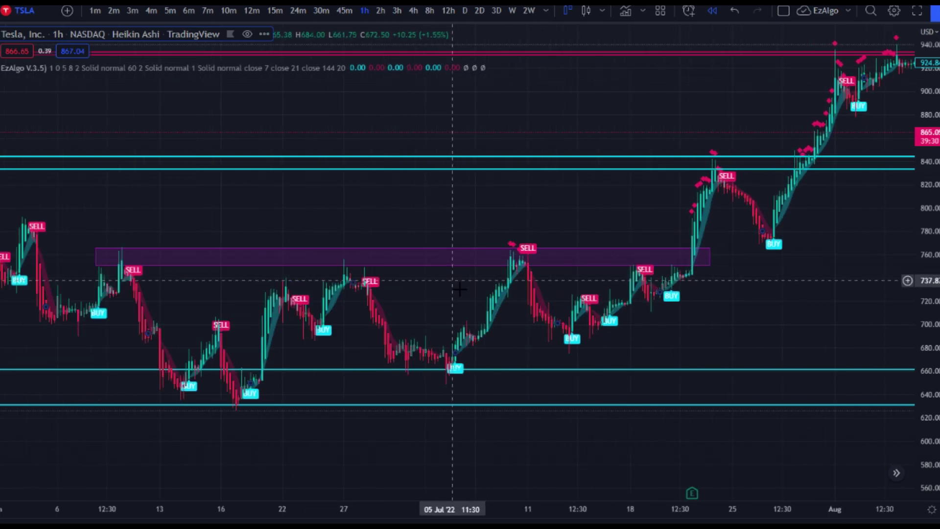
pyautogui.scroll(-2, 394, 293)
pyautogui.scroll(1, 261, 373)
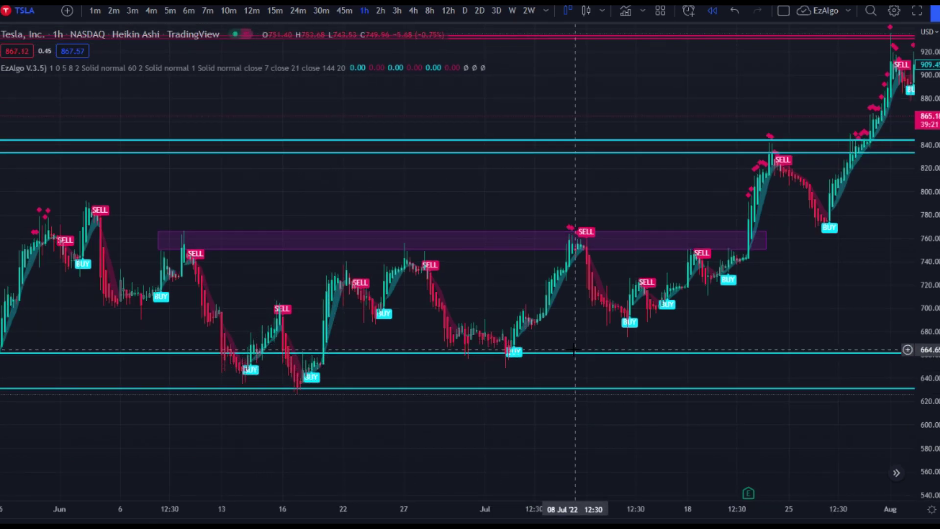
pyautogui.hscroll(5, 574, 349)
pyautogui.scroll(-2, 441, 378)
pyautogui.scroll(2, 479, 376)
pyautogui.scroll(-1, 479, 376)
pyautogui.hscroll(-6, 592, 241)
pyautogui.scroll(4, 523, 234)
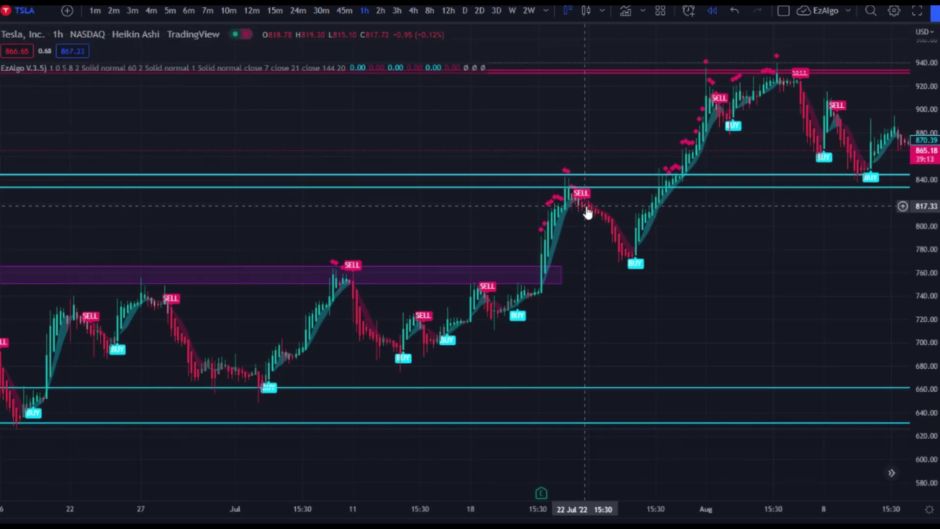
pyautogui.scroll(-2, 587, 213)
pyautogui.moveTo(466, 385); pyautogui.dragTo(588, 390)
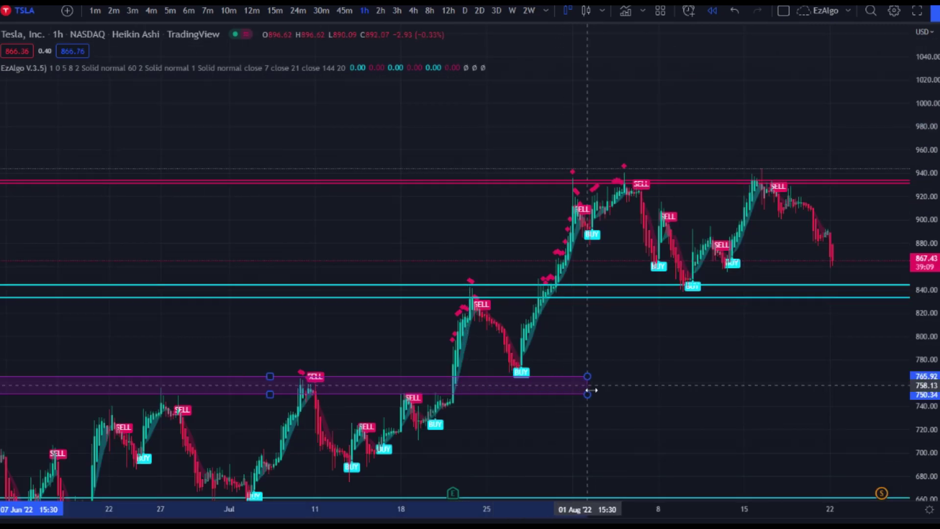
pyautogui.moveTo(537, 373); pyautogui.dragTo(610, 360)
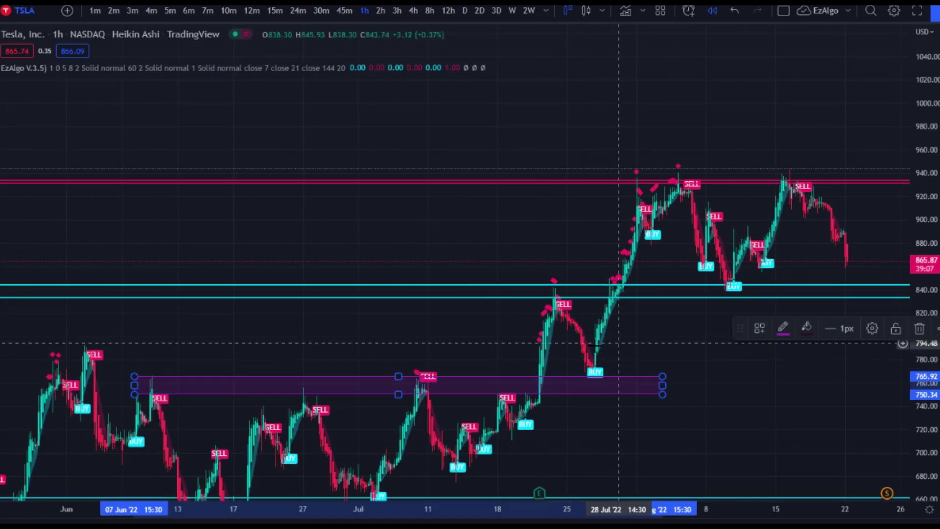